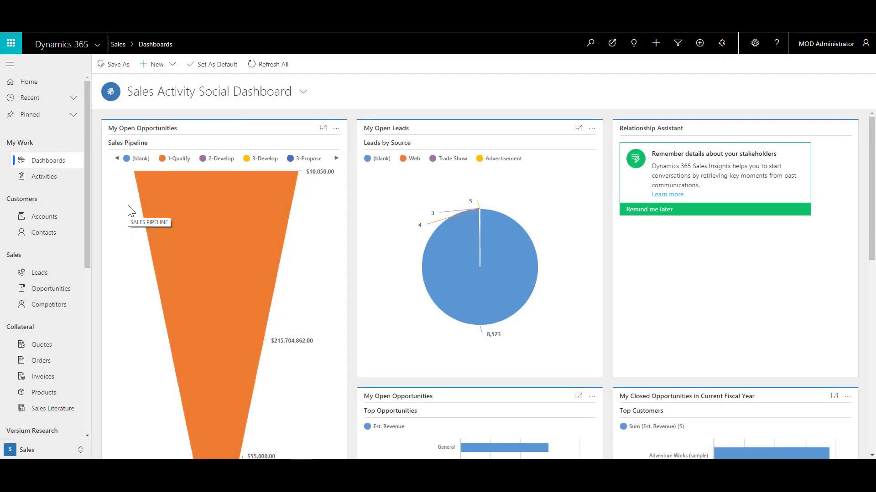
- Search the active accounts for 'Adventure Works' and open its account record
{"action": "left_click", "coordinate": [55, 219]}
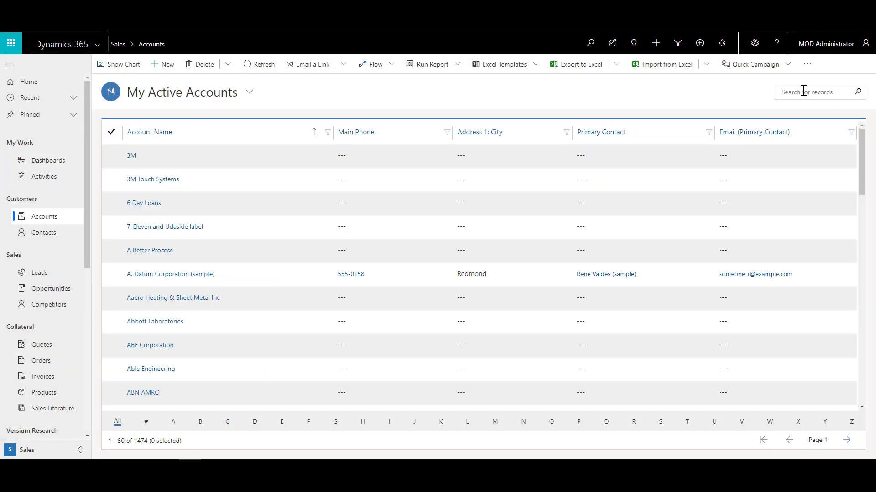
{"action": "left_click", "coordinate": [803, 92]}
{"action": "type", "text": "Adventure Works"}
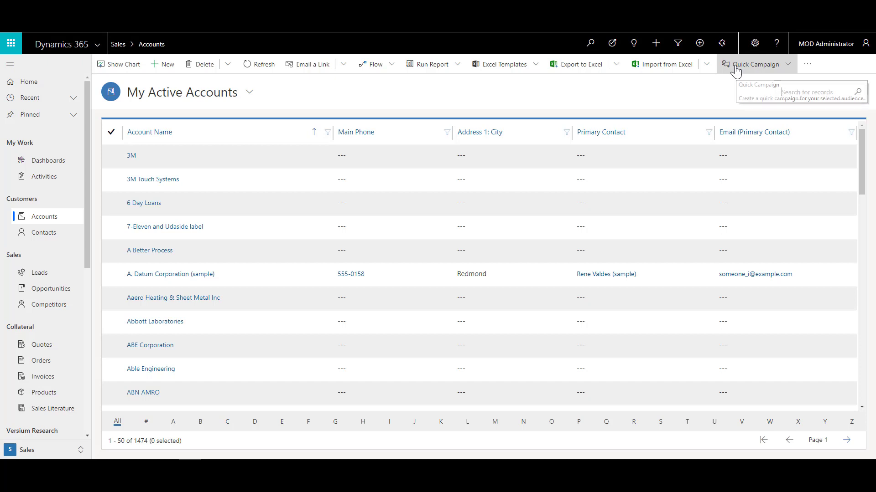
{"action": "left_click", "coordinate": [858, 91]}
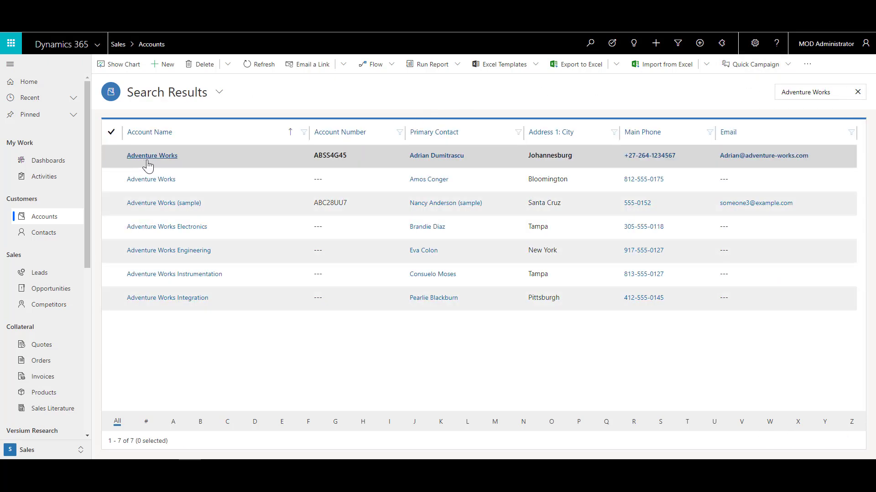
{"action": "left_click", "coordinate": [151, 157]}
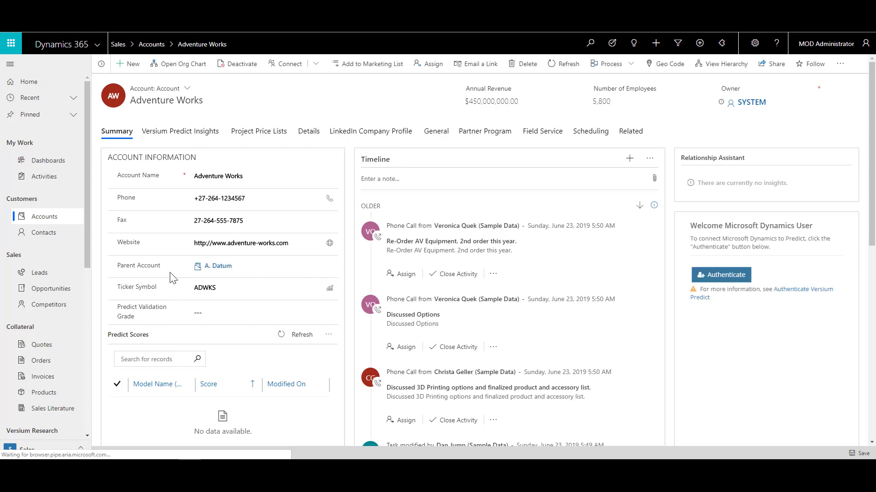
- Open parent account A. Datum and display its account hierarchy
{"action": "left_click", "coordinate": [218, 267]}
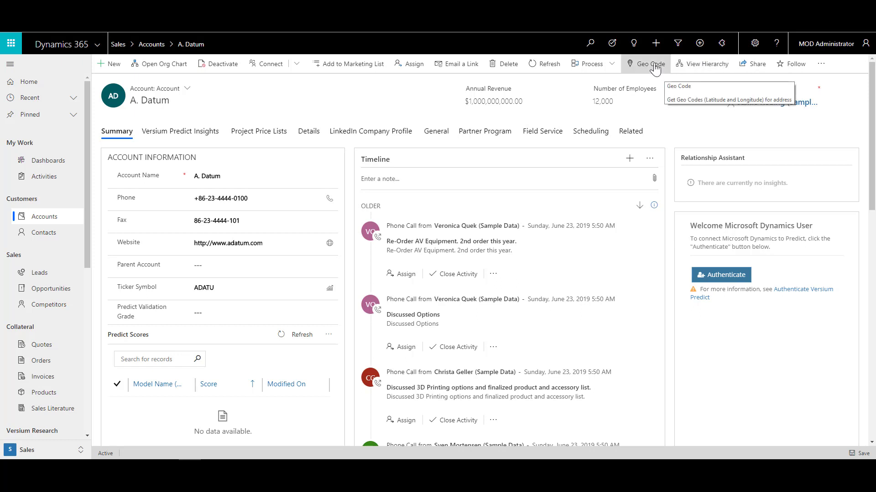
{"action": "left_click", "coordinate": [706, 75]}
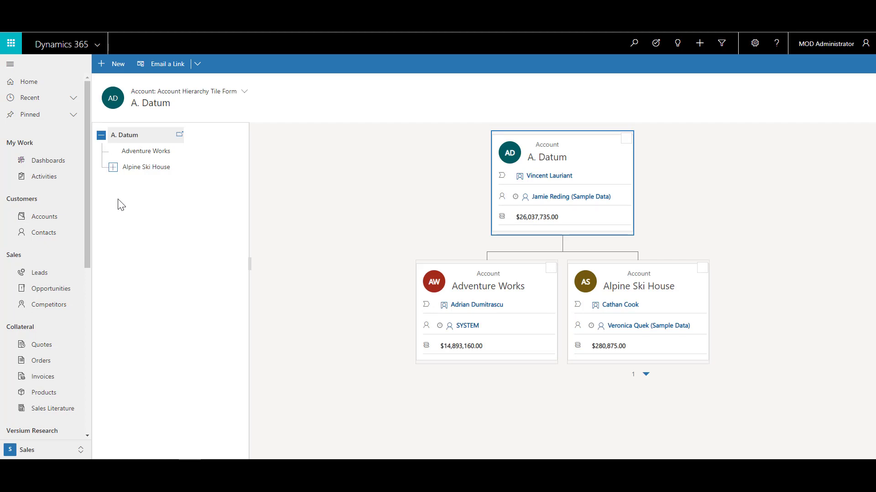
- Expand Alpine Ski House in the hierarchy tree and page the tiles to it and Best o' Sales
{"action": "left_click", "coordinate": [114, 169]}
{"action": "left_click", "coordinate": [646, 376]}
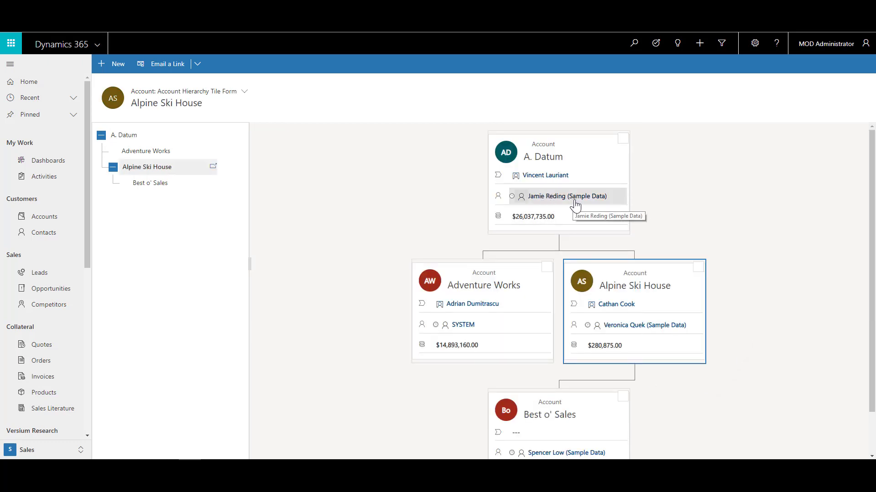
{"action": "scroll", "coordinate": [769, 292], "scroll_direction": "down", "scroll_amount": 1}
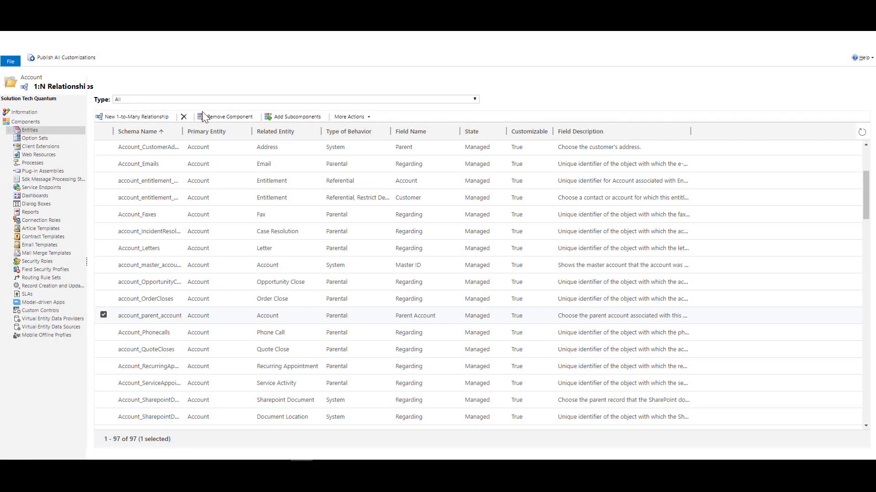
- List the Account entity's 1:N Relationships and inspect the account_parent_account relationship
{"action": "left_click", "coordinate": [9, 130]}
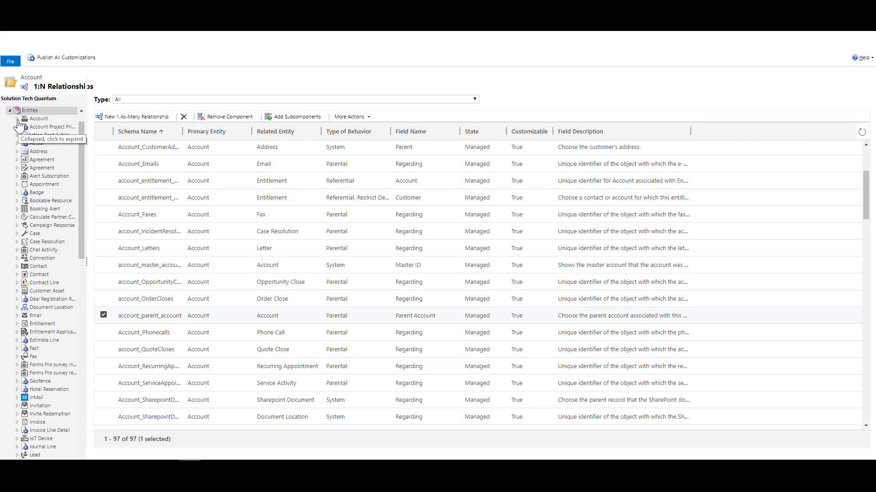
{"action": "left_click", "coordinate": [17, 119]}
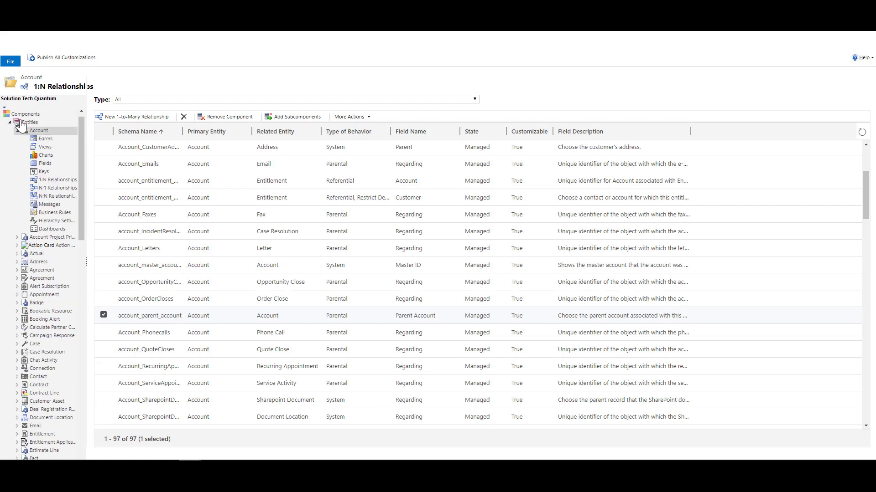
{"action": "left_click", "coordinate": [58, 182]}
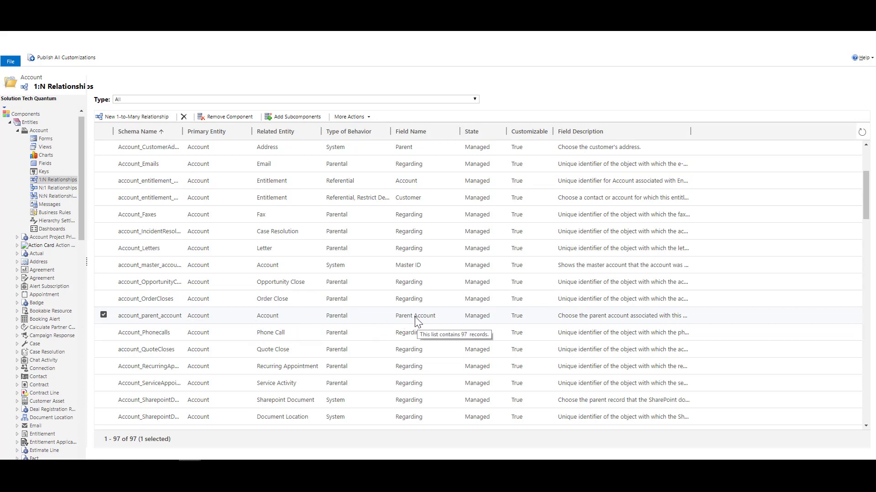
{"action": "double_click", "coordinate": [220, 319]}
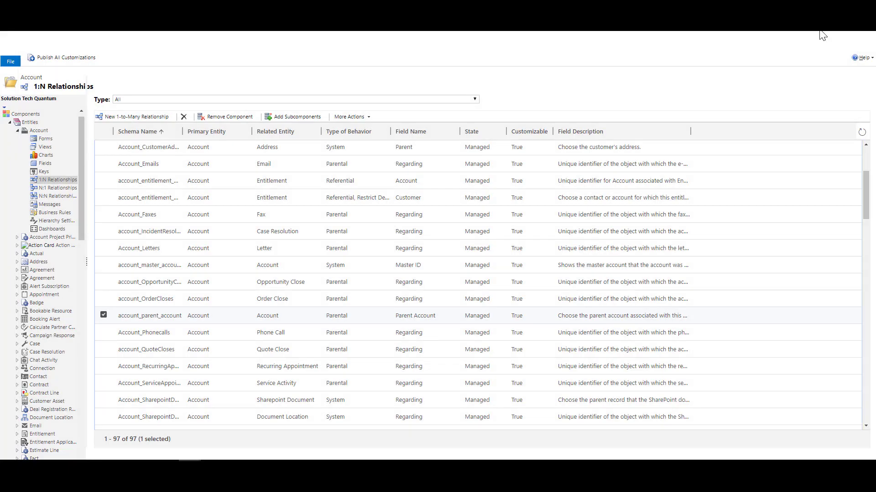
- Inspect the Account Hierarchy setting using account_parent_account, then close its window
{"action": "left_click", "coordinate": [62, 223]}
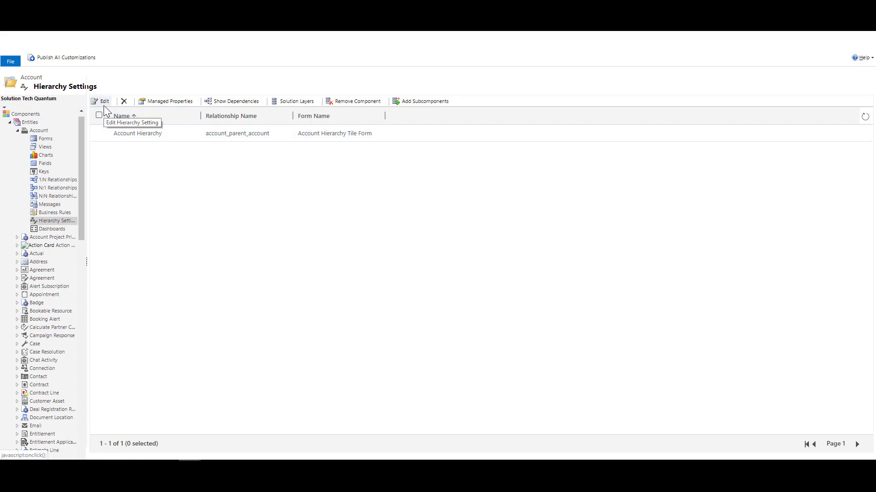
{"action": "double_click", "coordinate": [180, 135]}
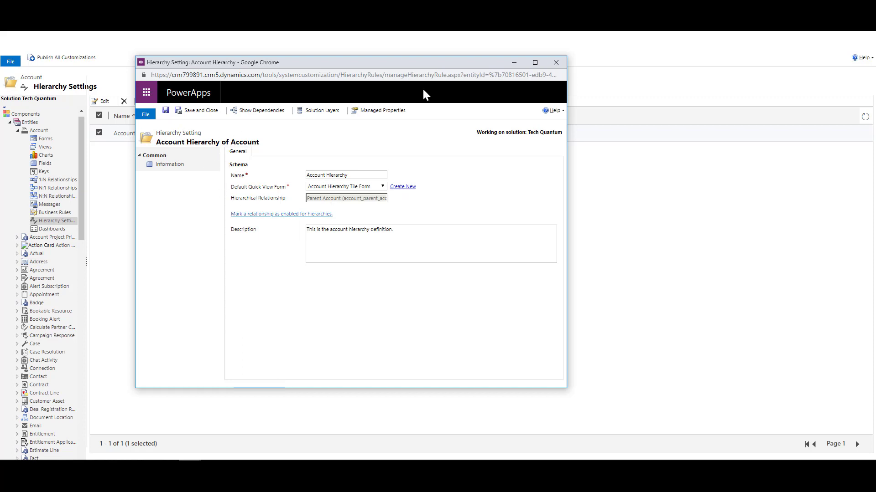
{"action": "left_click", "coordinate": [555, 64]}
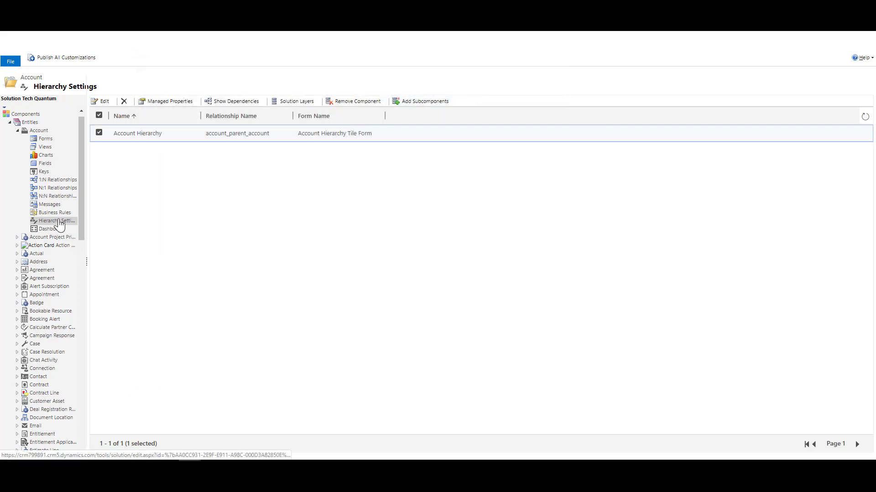
- Create Hotel Reservation hierarchy setting 'new_Parent Booking' with New Form as quick view form, and save it
{"action": "scroll", "coordinate": [66, 228], "scroll_direction": "down", "scroll_amount": 4}
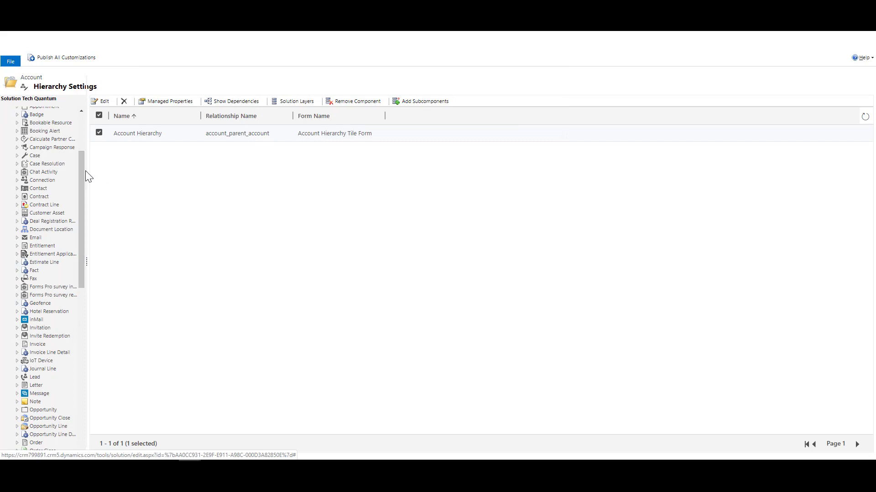
{"action": "left_click", "coordinate": [18, 313]}
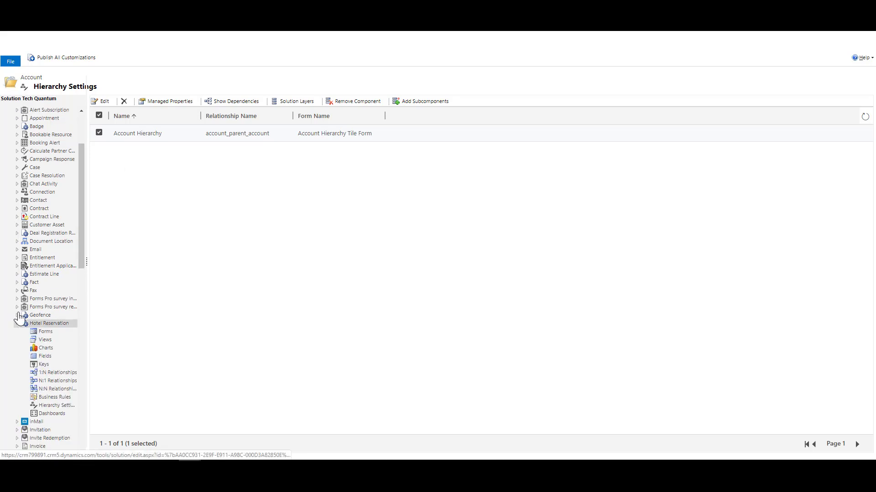
{"action": "scroll", "coordinate": [59, 266], "scroll_direction": "down", "scroll_amount": 3}
{"action": "left_click", "coordinate": [58, 255]}
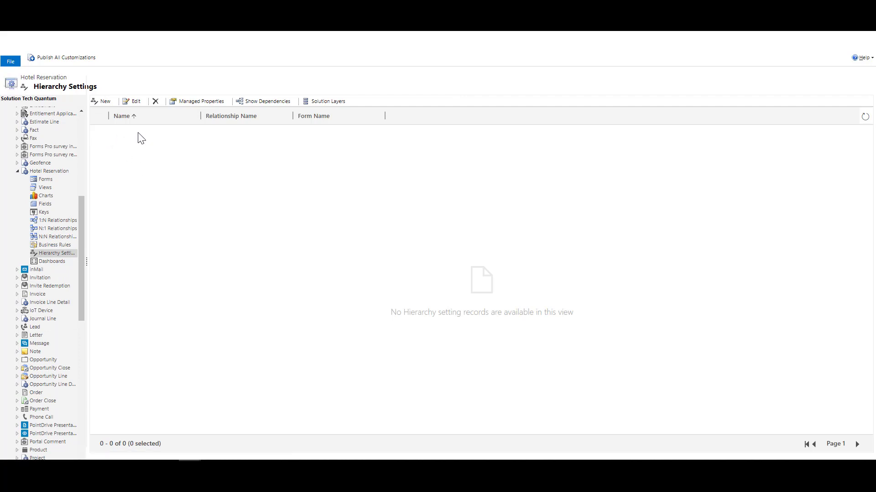
{"action": "left_click", "coordinate": [104, 107]}
{"action": "left_click", "coordinate": [286, 173]}
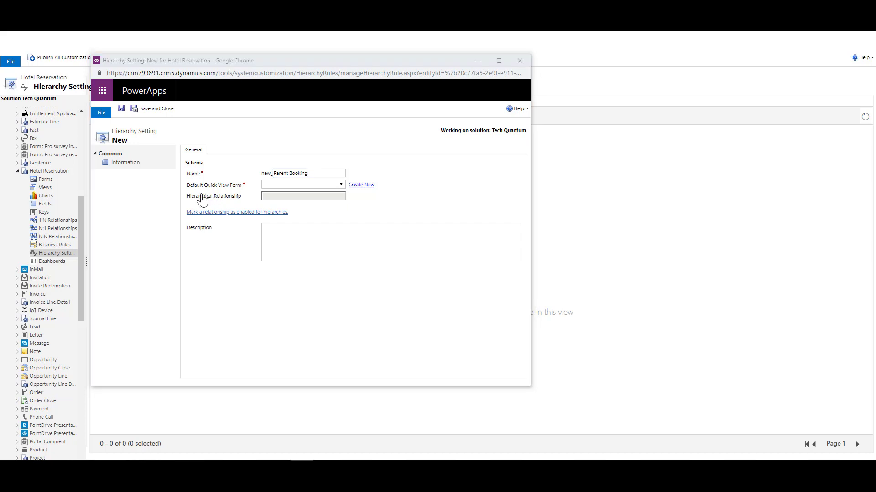
{"action": "left_click", "coordinate": [321, 186]}
{"action": "left_click", "coordinate": [296, 241]}
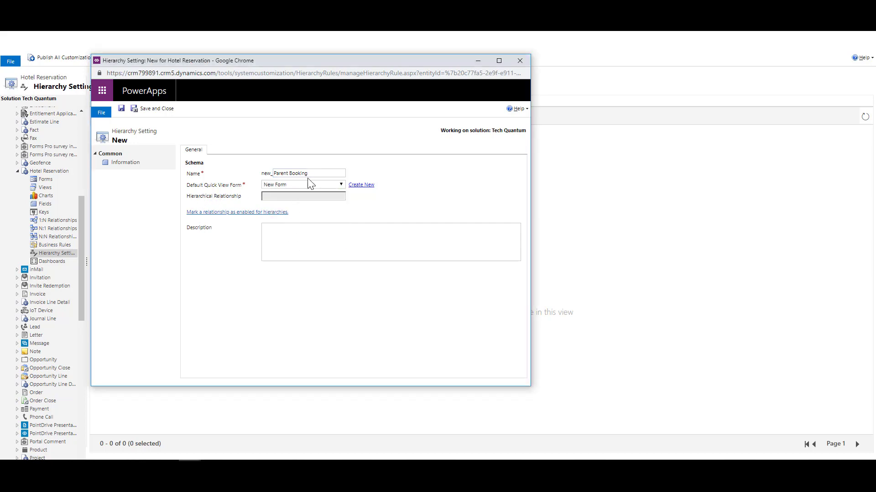
{"action": "left_click", "coordinate": [159, 115]}
{"action": "left_click", "coordinate": [390, 131]}
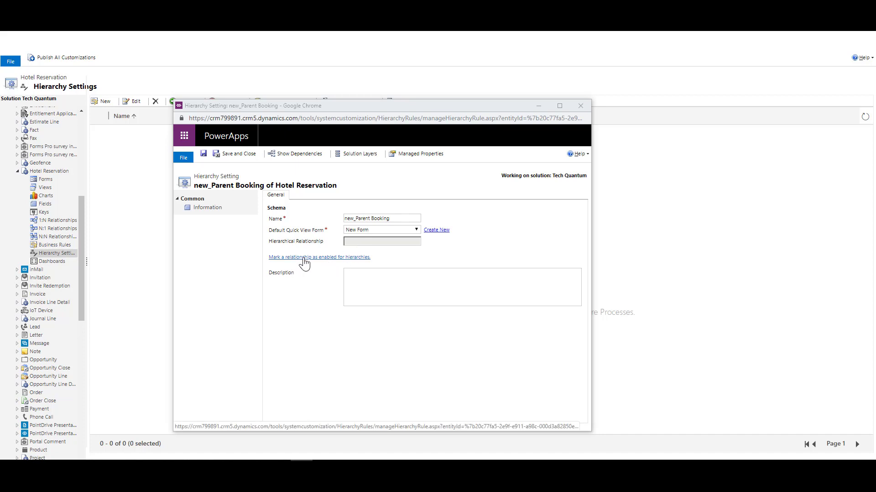
- Look for a relationship to mark hierarchical, find none, then save and close the setting
{"action": "left_click", "coordinate": [303, 256]}
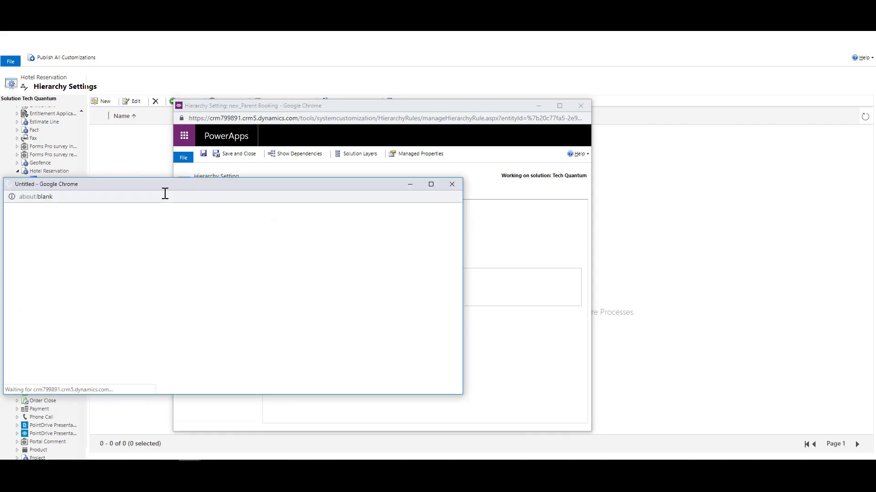
{"action": "left_click_drag", "start_coordinate": [163, 189], "coordinate": [357, 174]}
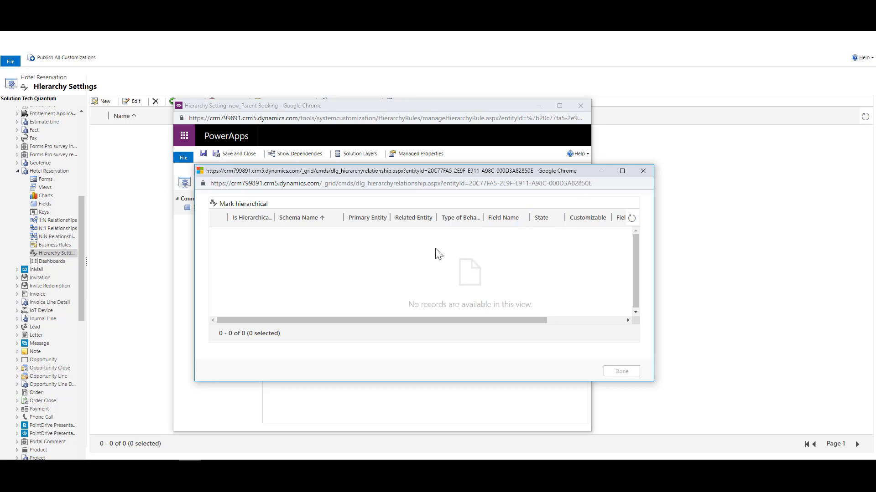
{"action": "left_click", "coordinate": [643, 172]}
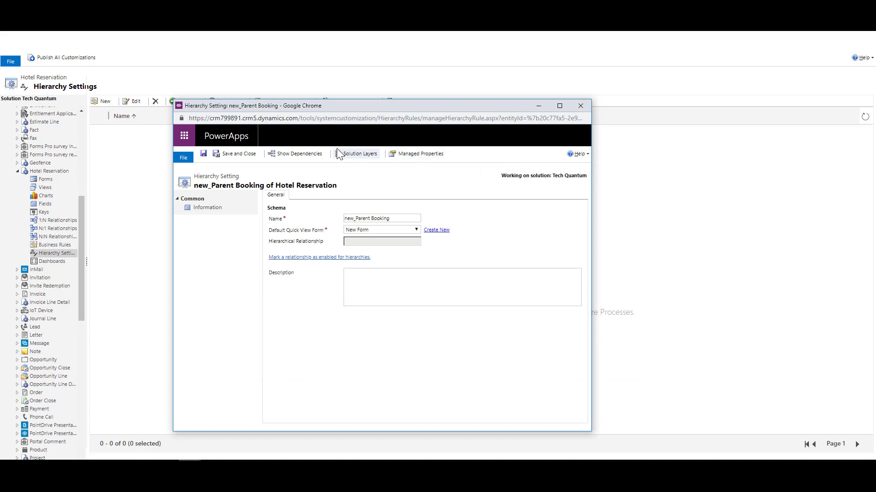
{"action": "left_click", "coordinate": [236, 156]}
{"action": "left_click", "coordinate": [461, 176]}
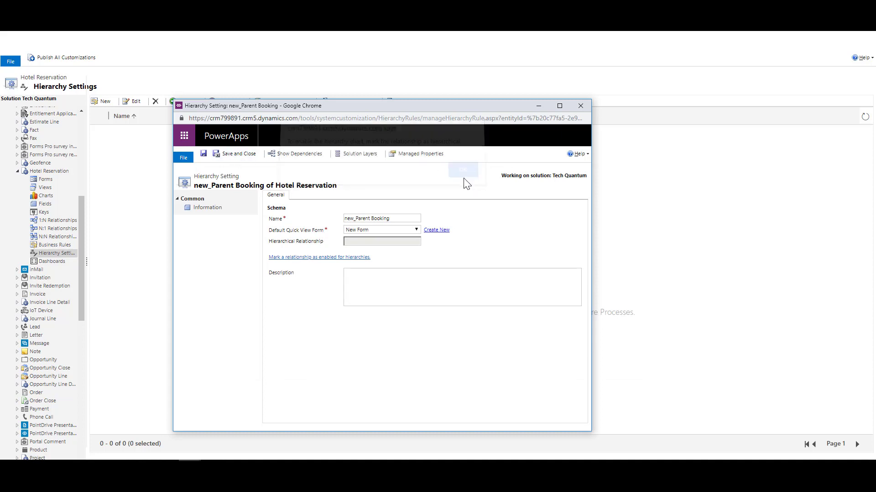
{"action": "left_click", "coordinate": [580, 105]}
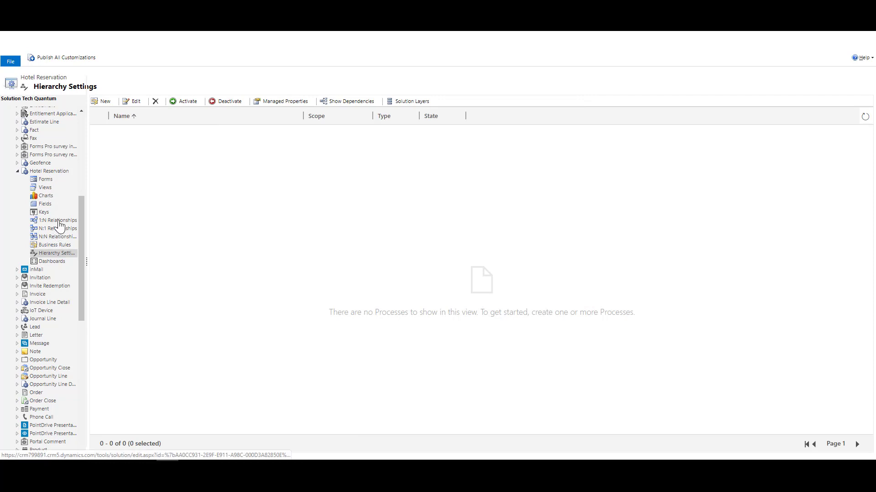
- Add a Parental 1:N Hotel Reservation self-relationship with lookup display name 'Parent Booking', and save it
{"action": "left_click", "coordinate": [60, 221]}
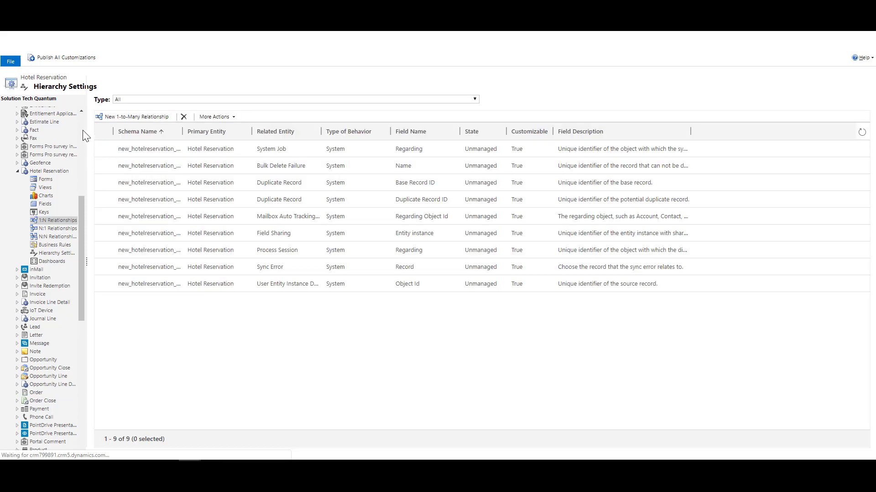
{"action": "left_click", "coordinate": [117, 117]}
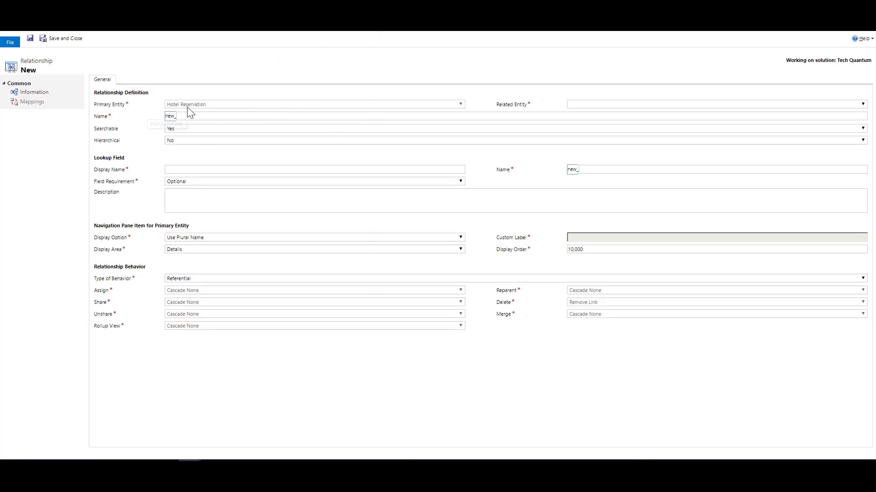
{"action": "left_click", "coordinate": [647, 106]}
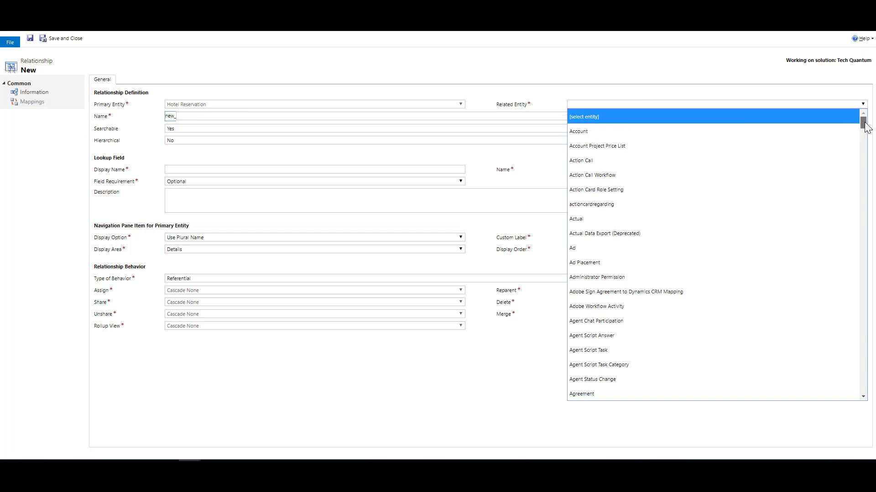
{"action": "type", "text": "hotel"}
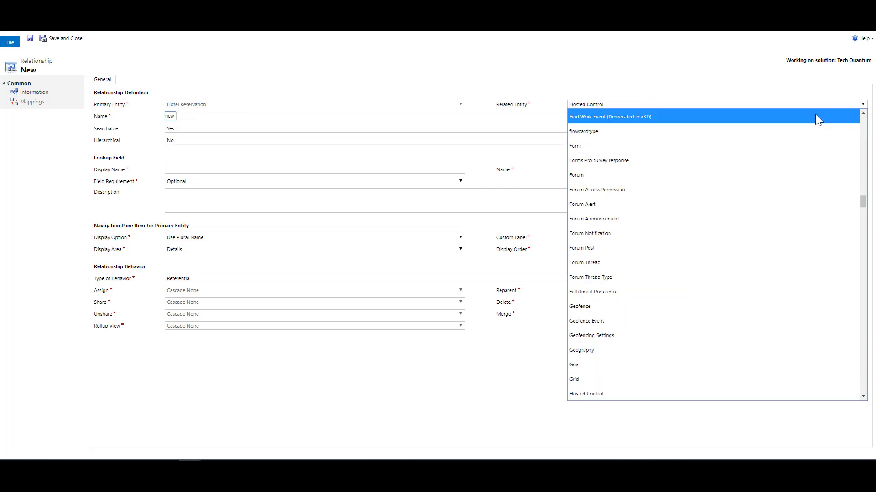
{"action": "left_click", "coordinate": [814, 114]}
{"action": "left_click", "coordinate": [190, 172]}
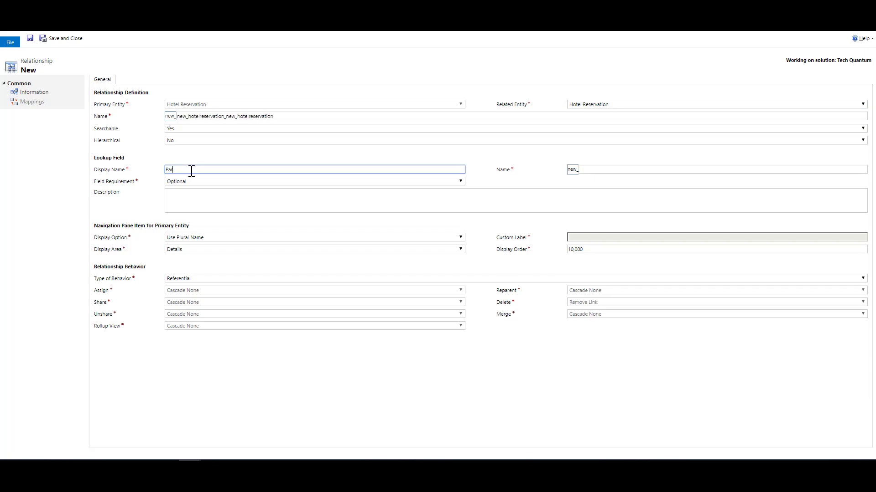
{"action": "type", "text": "Parent Booking"}
{"action": "key", "text": "Tab"}
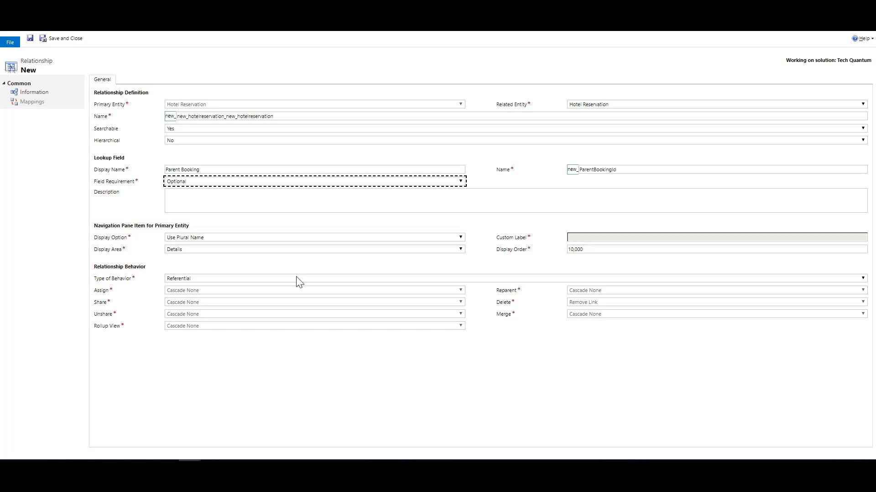
{"action": "left_click", "coordinate": [232, 279]}
{"action": "left_click", "coordinate": [220, 289]}
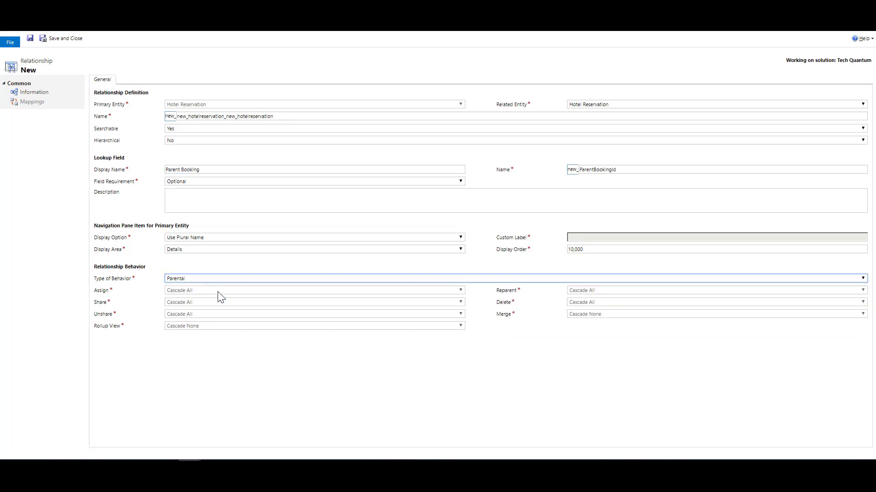
{"action": "left_click", "coordinate": [63, 42]}
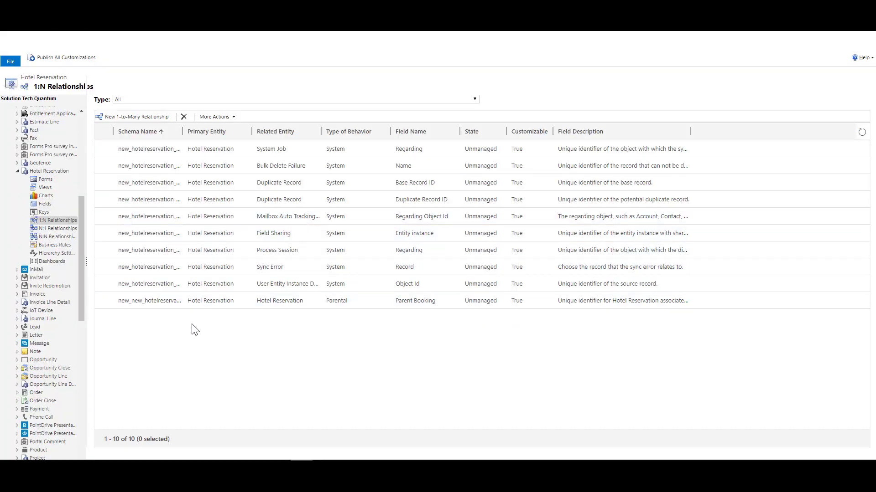
- In new_Parent Booking, mark the Parent Booking relationship as hierarchical, then save and close
{"action": "left_click", "coordinate": [54, 254]}
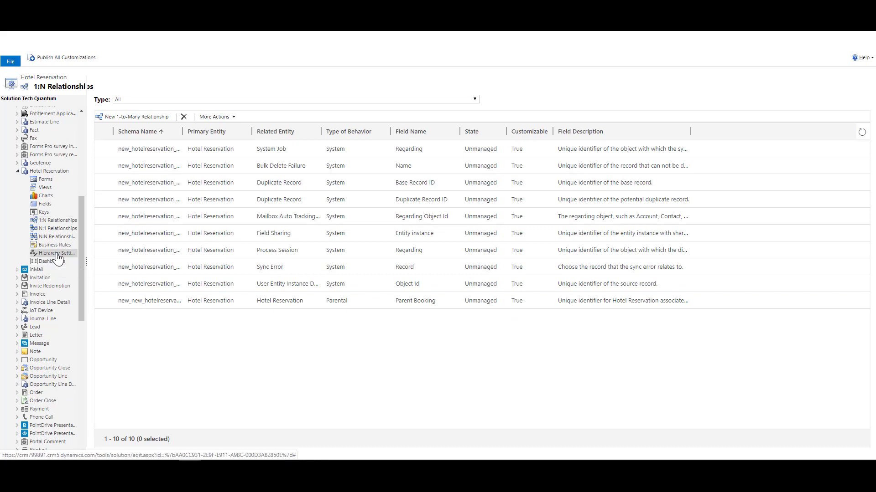
{"action": "double_click", "coordinate": [173, 137]}
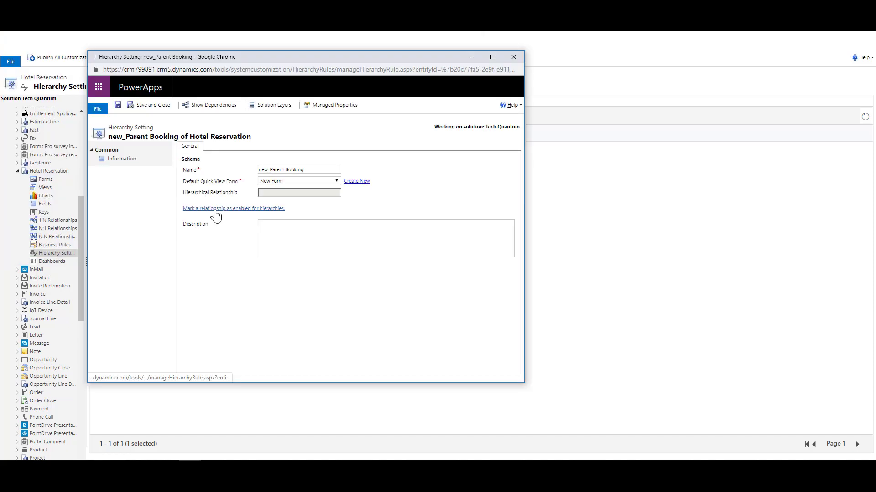
{"action": "left_click", "coordinate": [217, 210]}
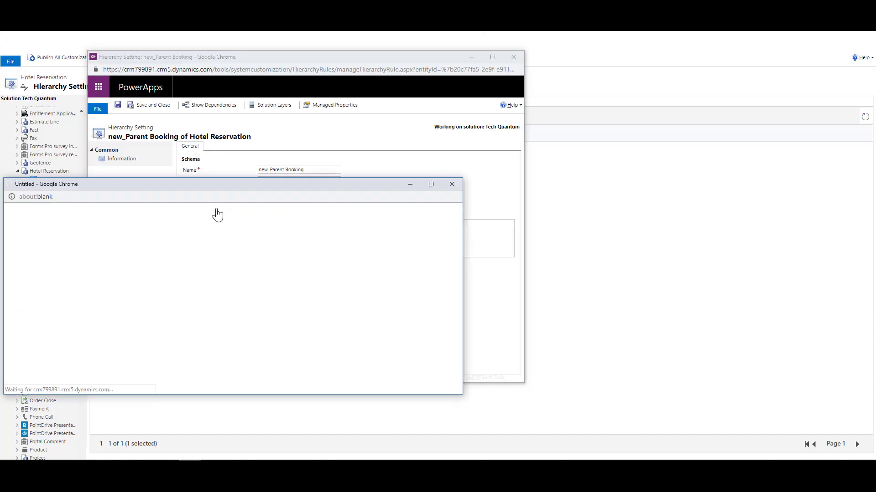
{"action": "left_click_drag", "start_coordinate": [211, 190], "coordinate": [311, 177]}
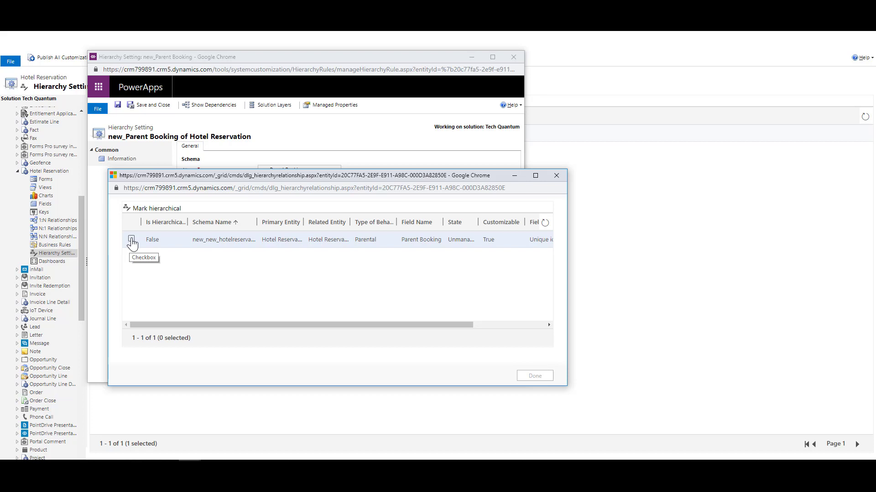
{"action": "left_click", "coordinate": [131, 239]}
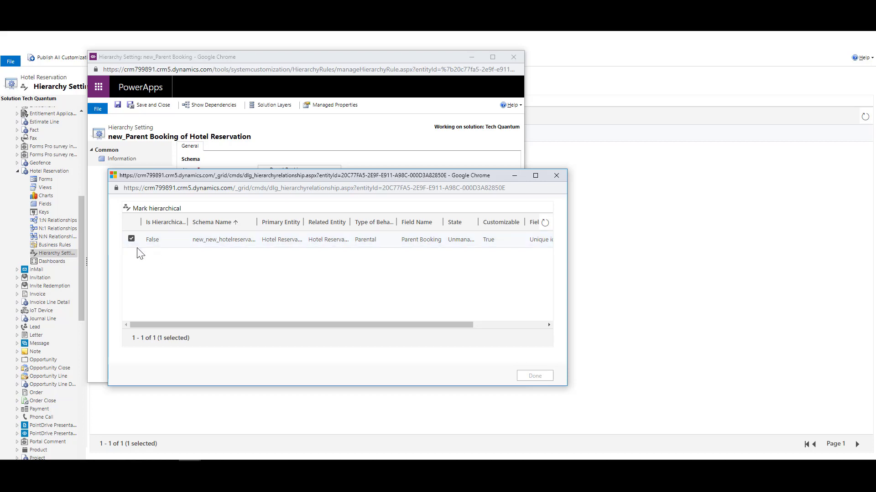
{"action": "left_click", "coordinate": [152, 211]}
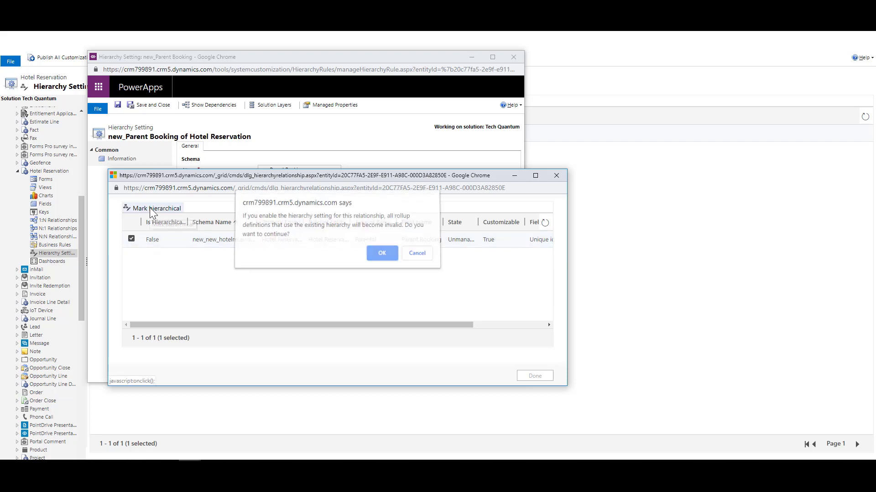
{"action": "left_click", "coordinate": [382, 257]}
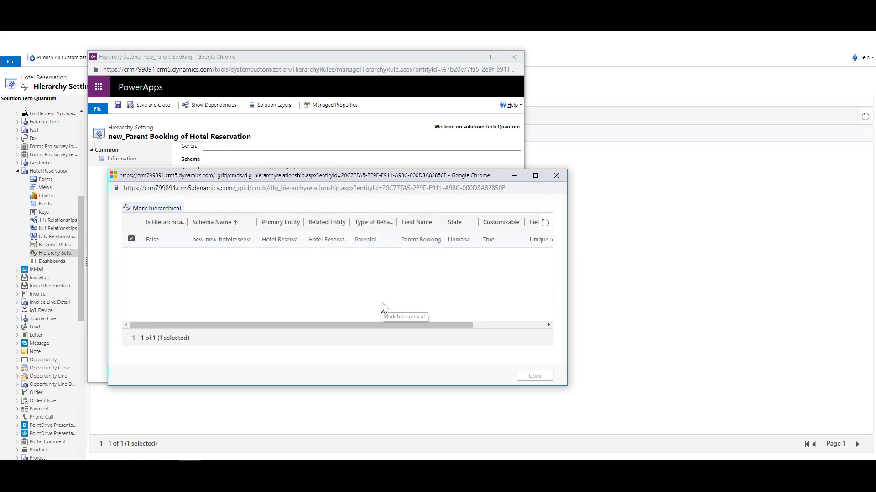
{"action": "left_click", "coordinate": [158, 109]}
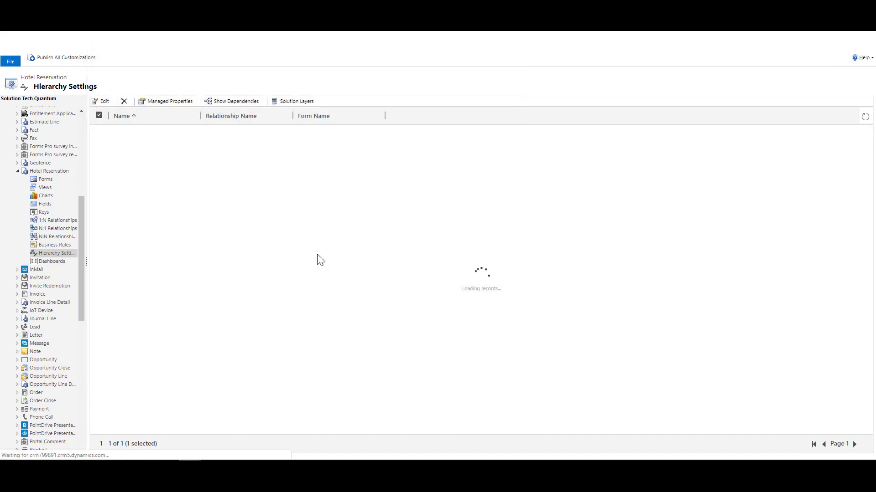
- Place the Parent Booking field below Customer on the Hotel Reservation form and save it
{"action": "left_click", "coordinate": [46, 181]}
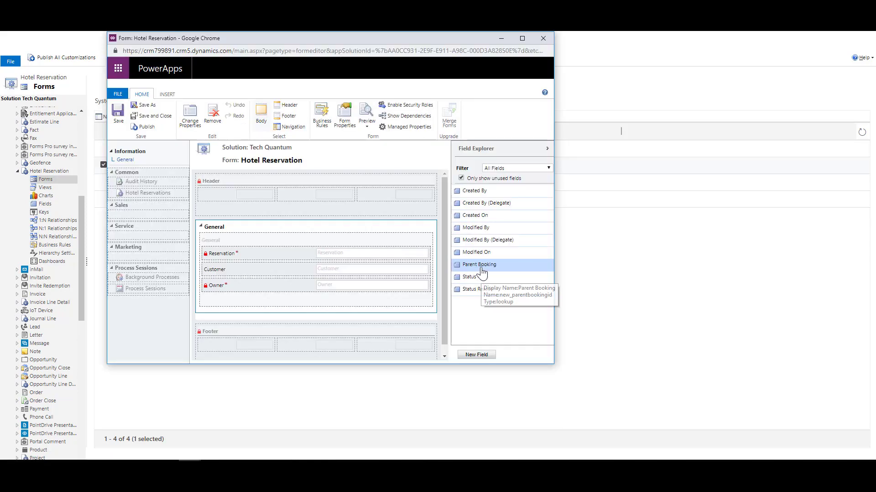
{"action": "left_click", "coordinate": [482, 271]}
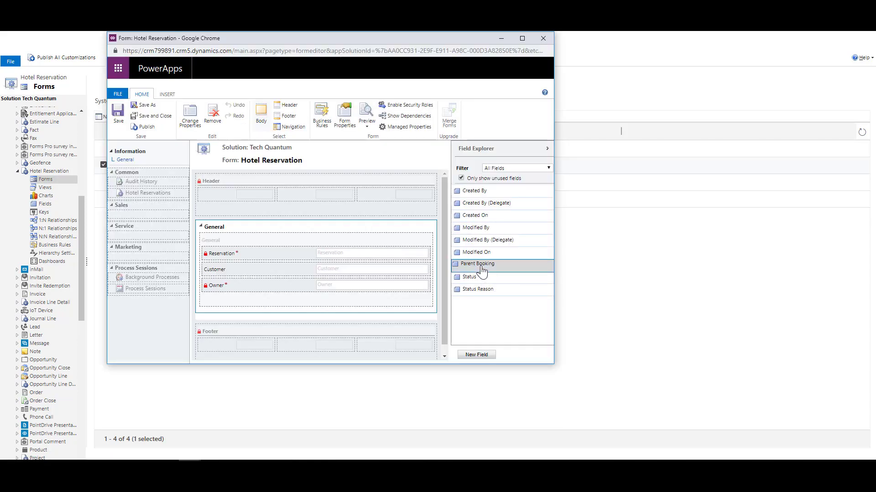
{"action": "left_click_drag", "start_coordinate": [482, 271], "coordinate": [295, 285]}
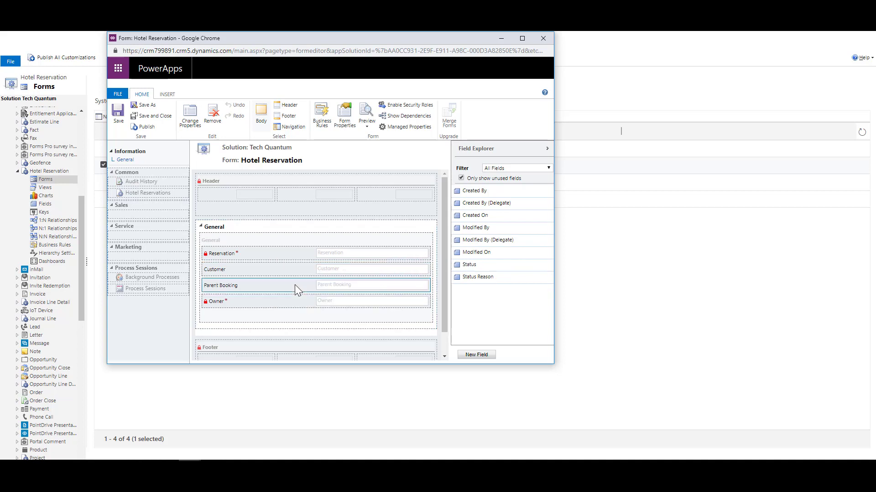
{"action": "left_click", "coordinate": [146, 117]}
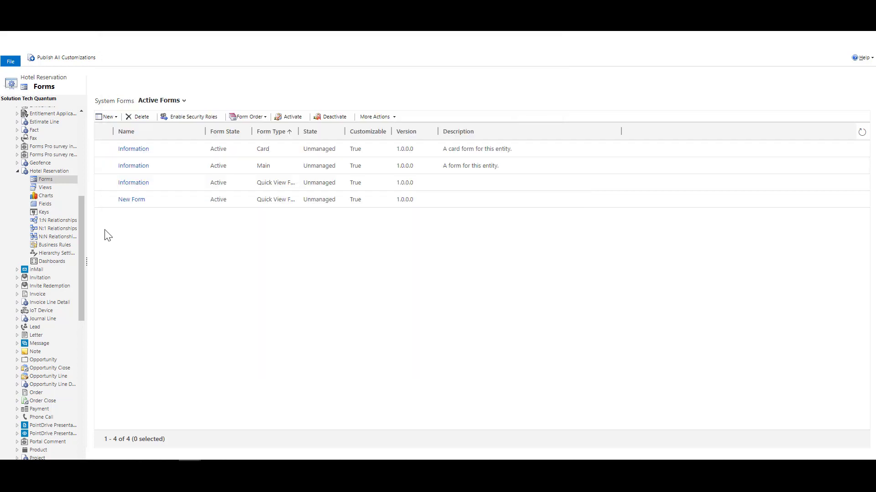
- Publish all customizations and open the Hotel Reservations records list
{"action": "left_click", "coordinate": [65, 59]}
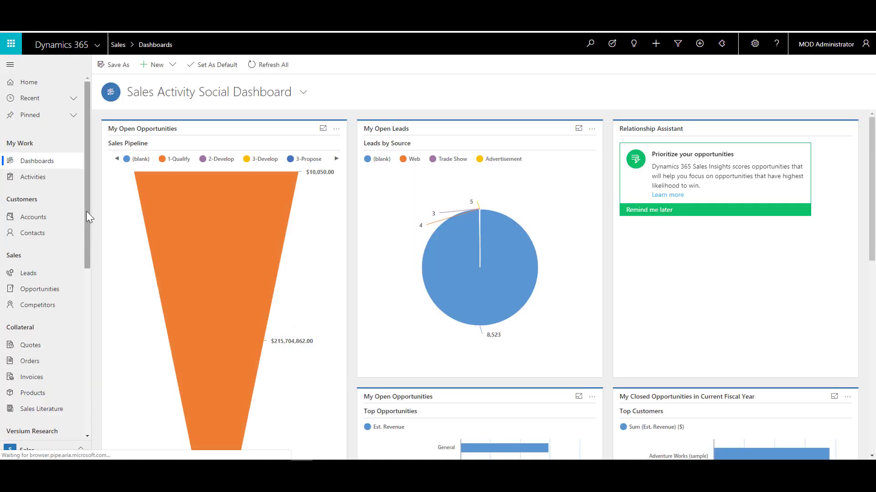
{"action": "left_click_drag", "start_coordinate": [86, 212], "coordinate": [112, 405]}
{"action": "left_click", "coordinate": [73, 428]}
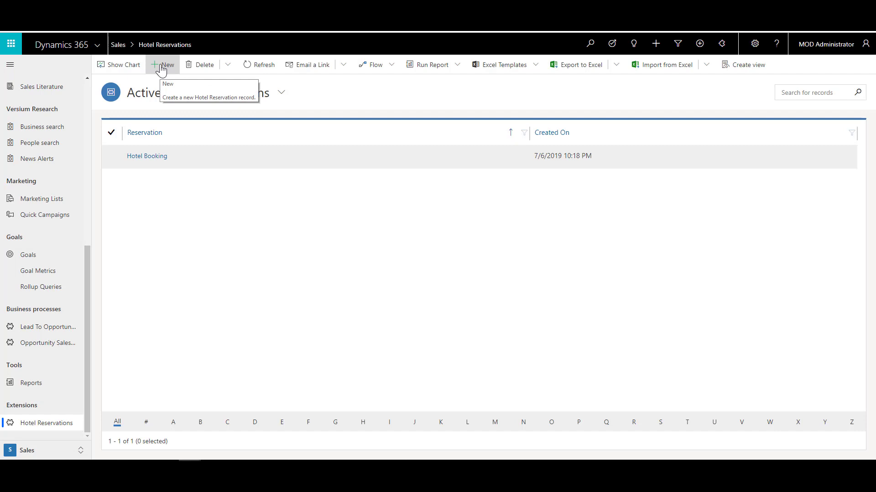
- Save a new reservation 'Secong Booking' with Customer A. Datum and Parent Booking 'Hotel Booking'
{"action": "left_click", "coordinate": [161, 69]}
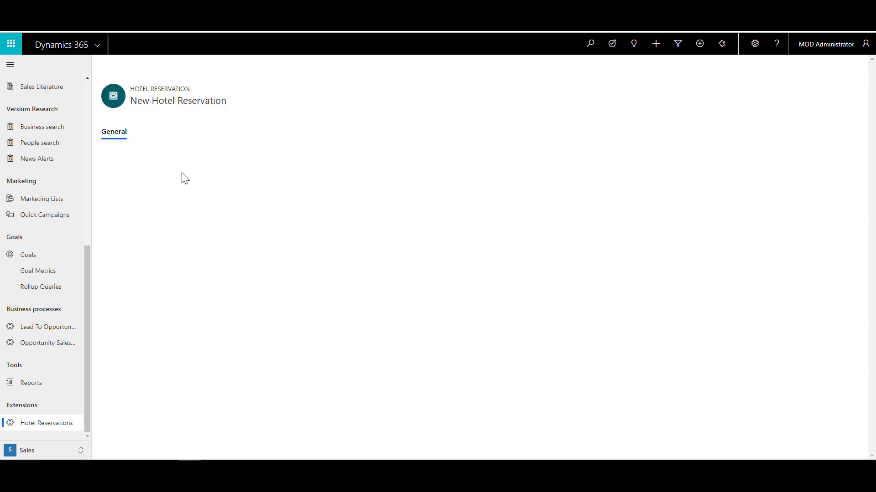
{"action": "left_click", "coordinate": [199, 159]}
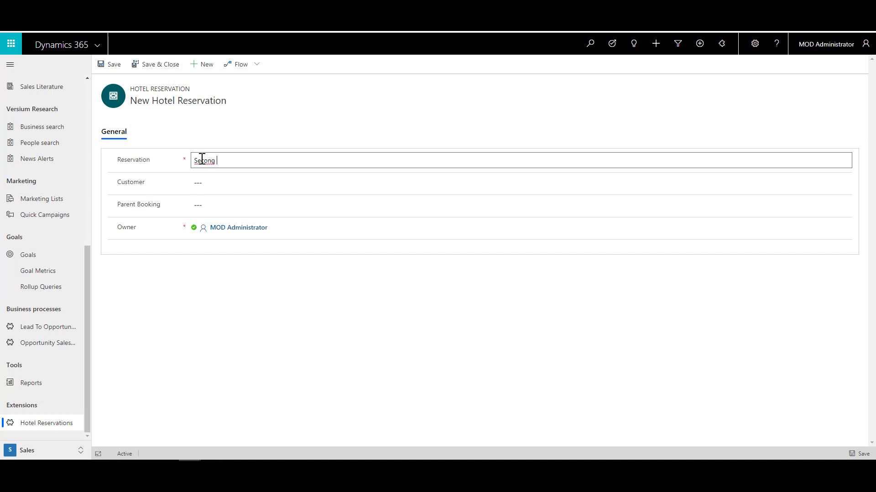
{"action": "type", "text": "Secong Booking"}
{"action": "key", "text": "Tab"}
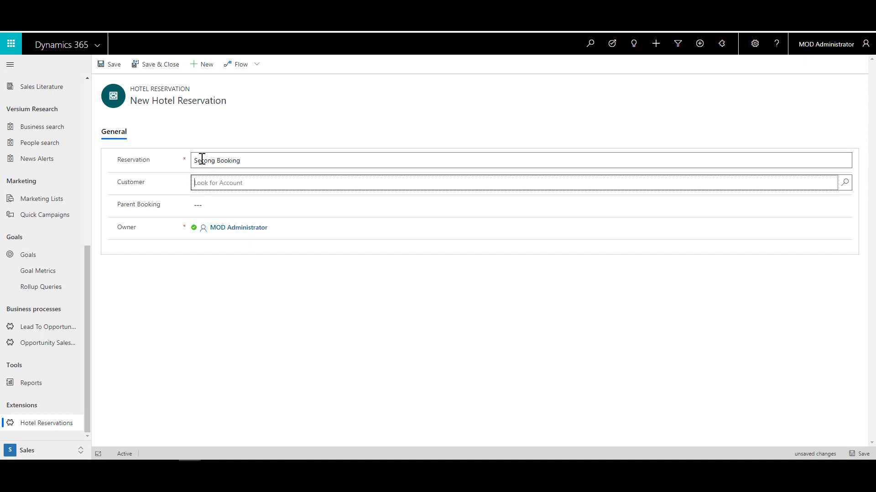
{"action": "left_click", "coordinate": [210, 183]}
{"action": "type", "text": "a. d"}
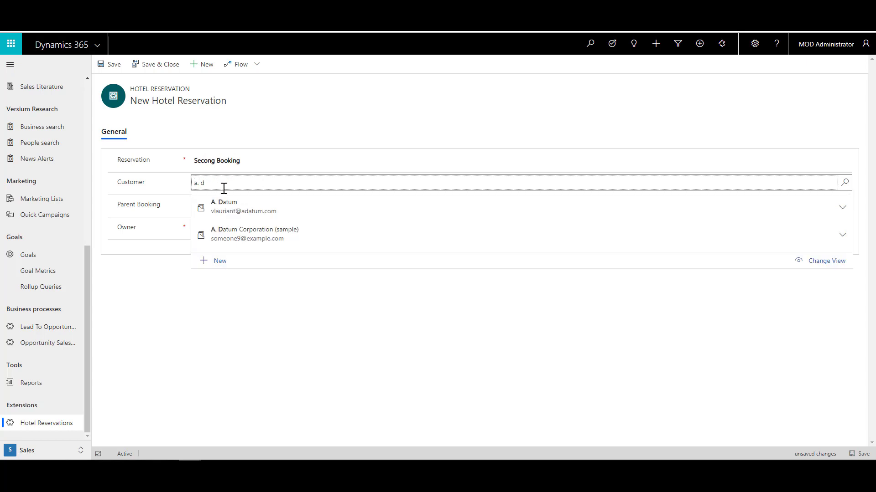
{"action": "left_click", "coordinate": [222, 205]}
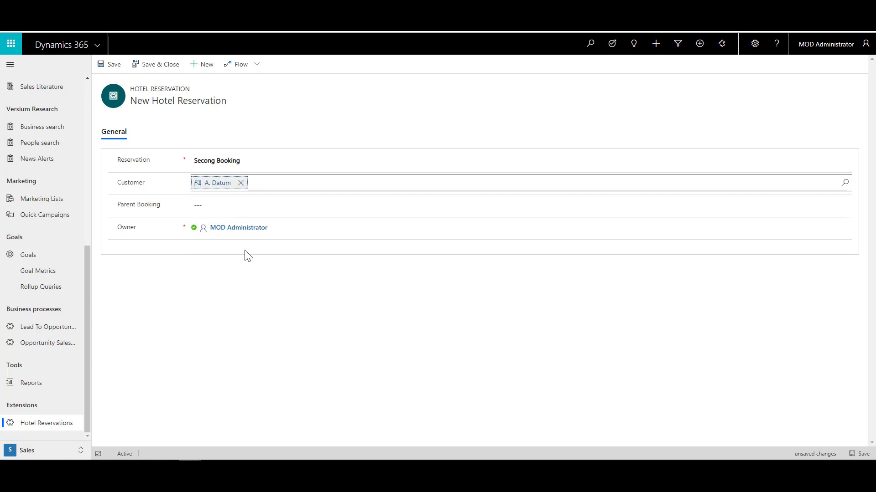
{"action": "left_click", "coordinate": [224, 205]}
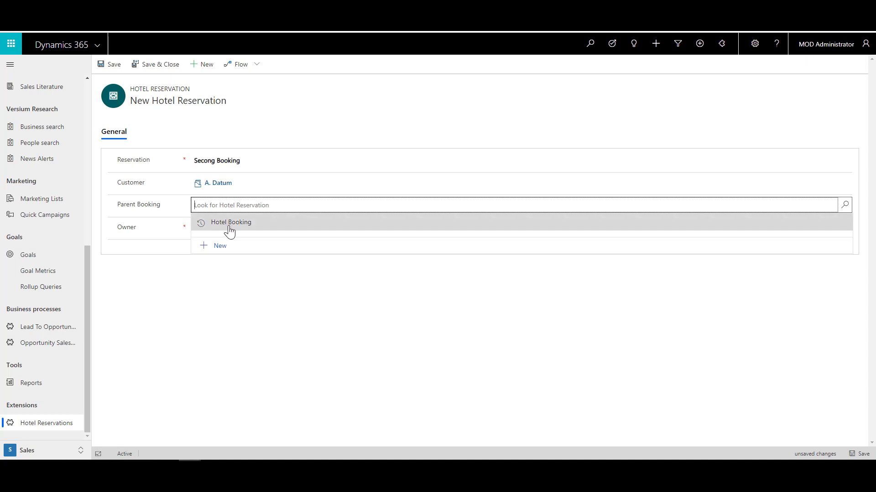
{"action": "left_click", "coordinate": [231, 223]}
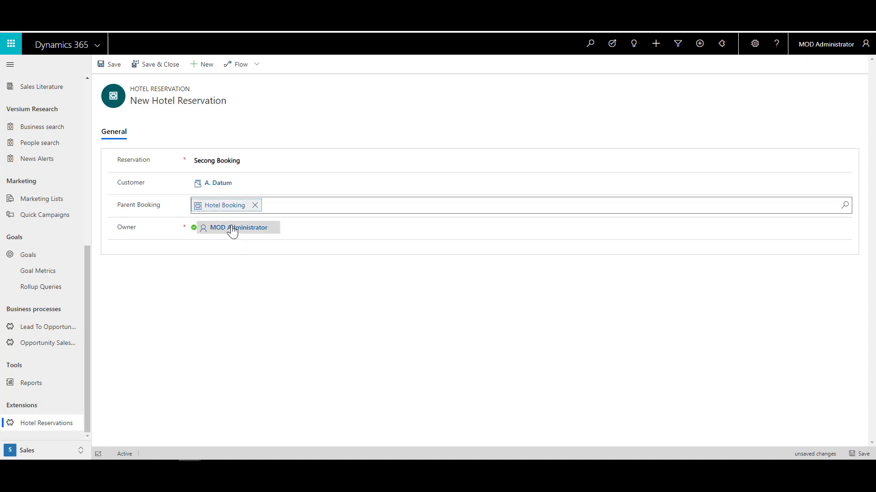
{"action": "left_click", "coordinate": [680, 280]}
{"action": "left_click", "coordinate": [863, 454]}
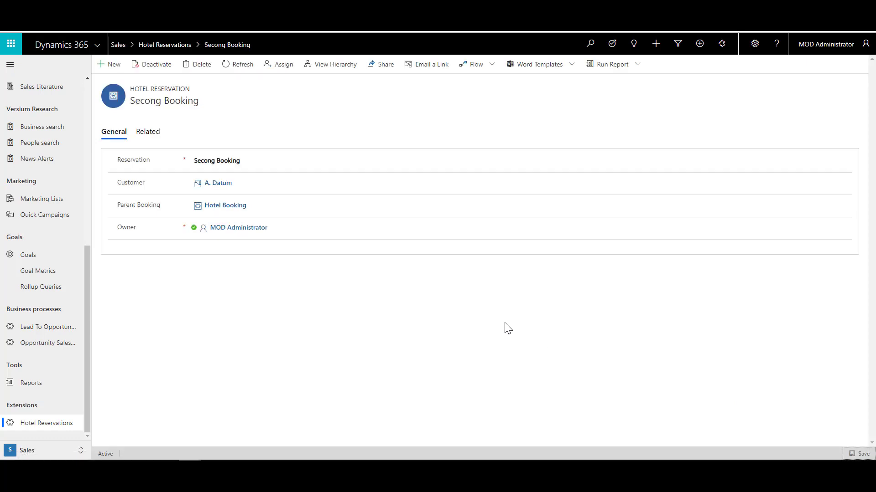
- Check the Parent Booking value, then view the Hotel Booking hierarchy containing Secong Booking
{"action": "left_click", "coordinate": [232, 211]}
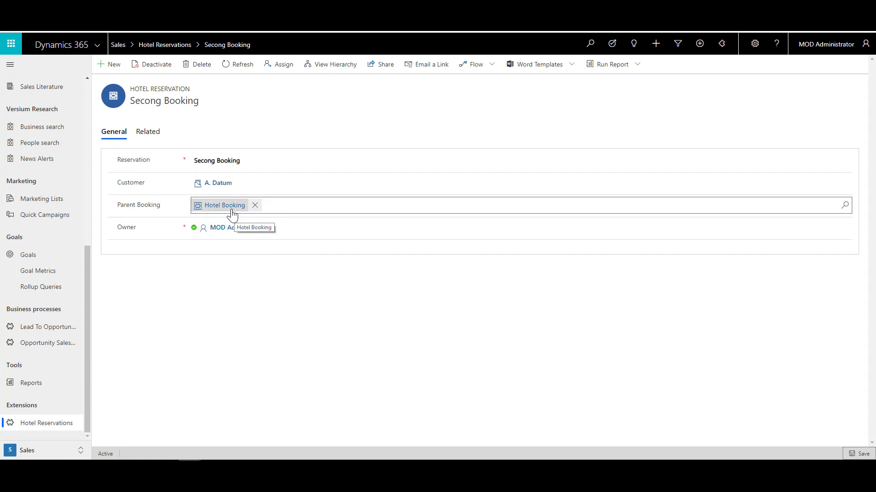
{"action": "left_click", "coordinate": [324, 63]}
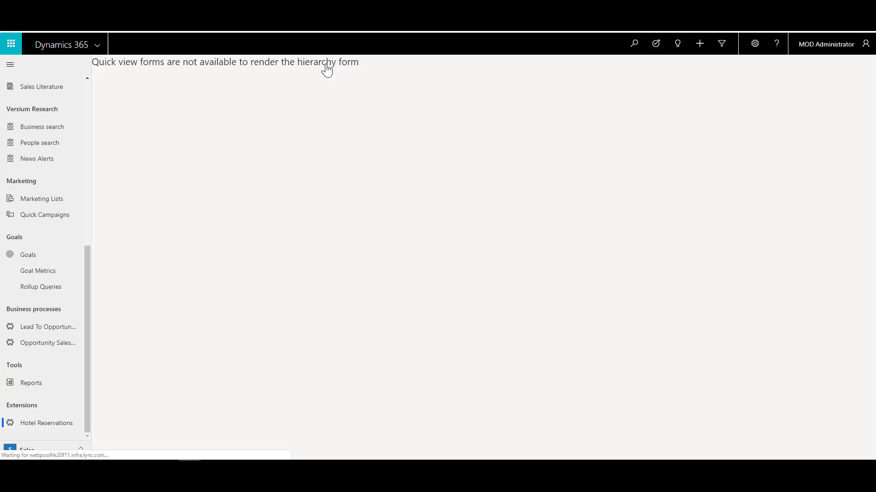